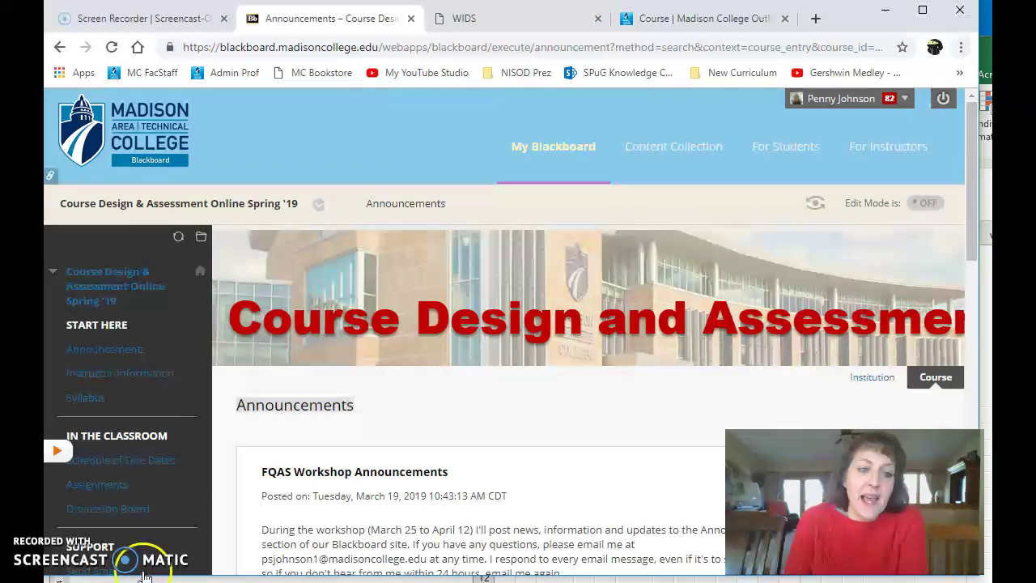
- Open the Unit 1: Performance based learning folder in the course assignments and examine its WIDS login and SUBMIT Outline of Instruction items
click(123, 489)
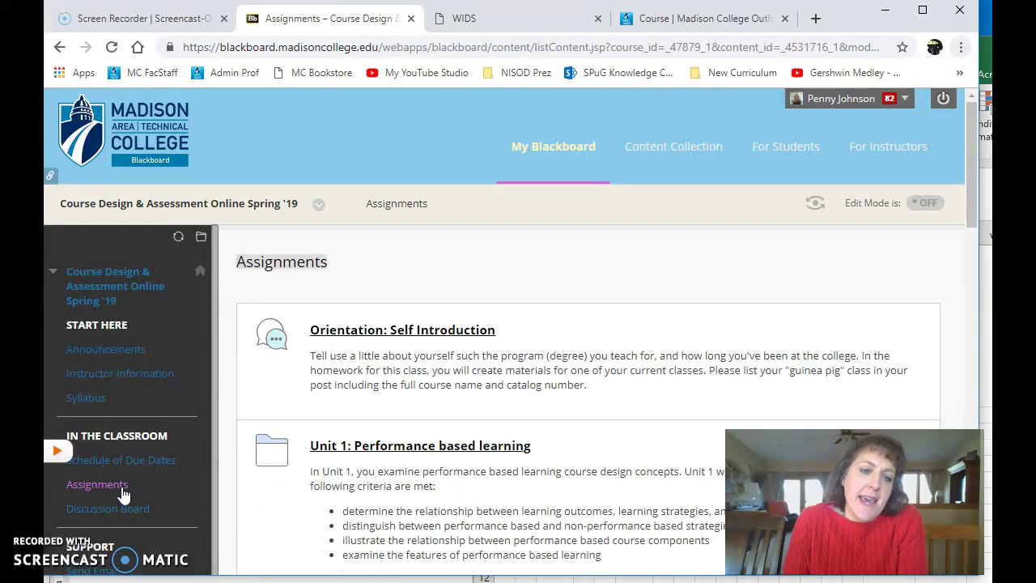
click(384, 453)
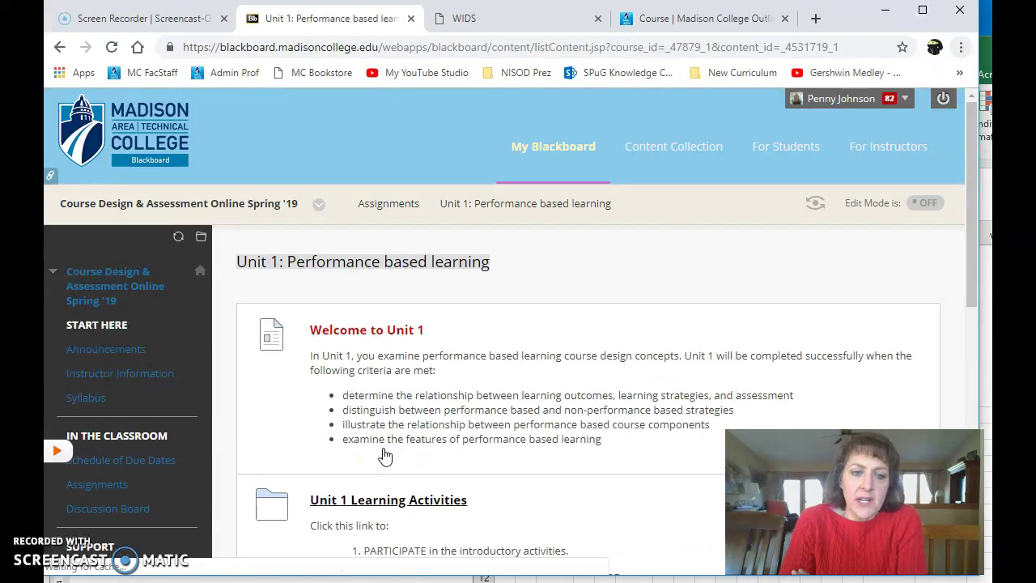
scroll(387, 449, down, 1)
scroll(389, 443, down, 3)
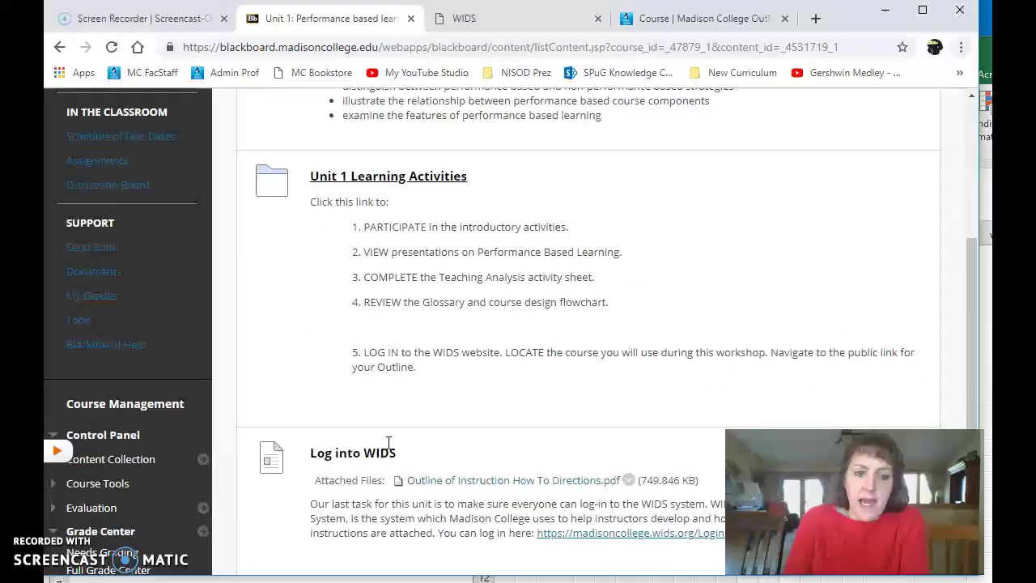
scroll(388, 443, down, 3)
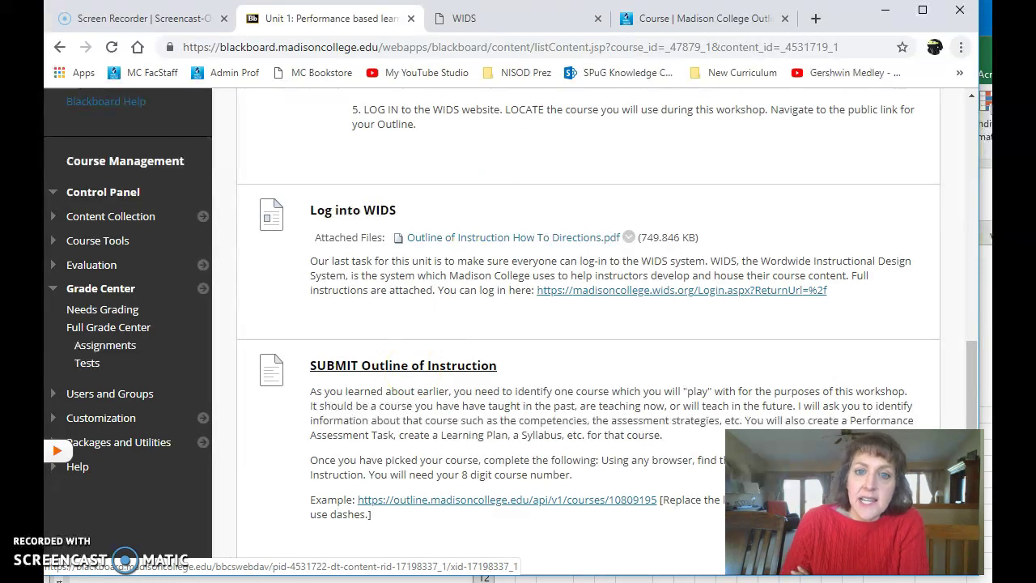
- Copy course number 10809195 from the open course outline's web address, then load the outline.madisoncollege.edu search page
click(660, 21)
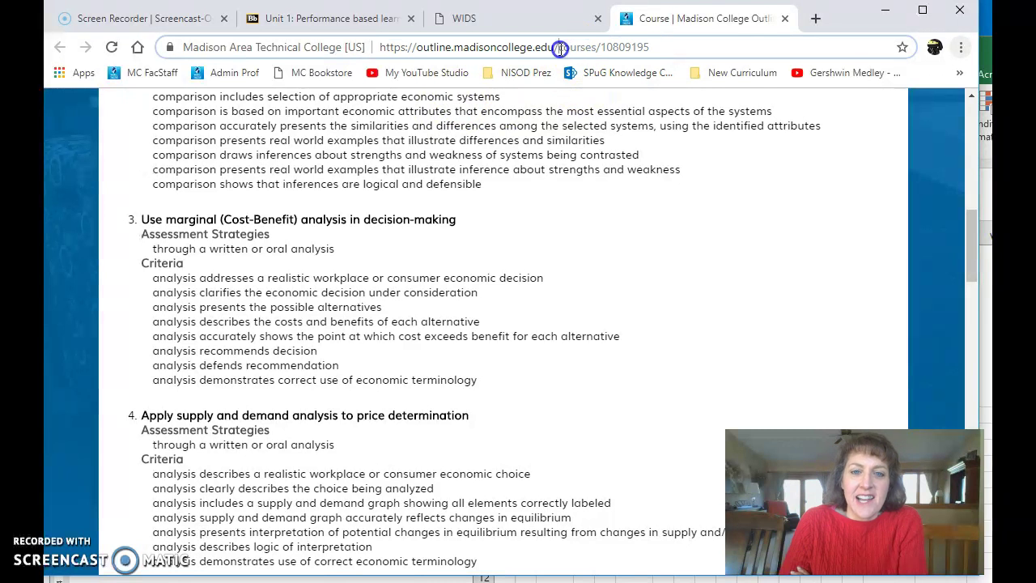
drag(601, 47, 703, 51)
key(ctrl+c)
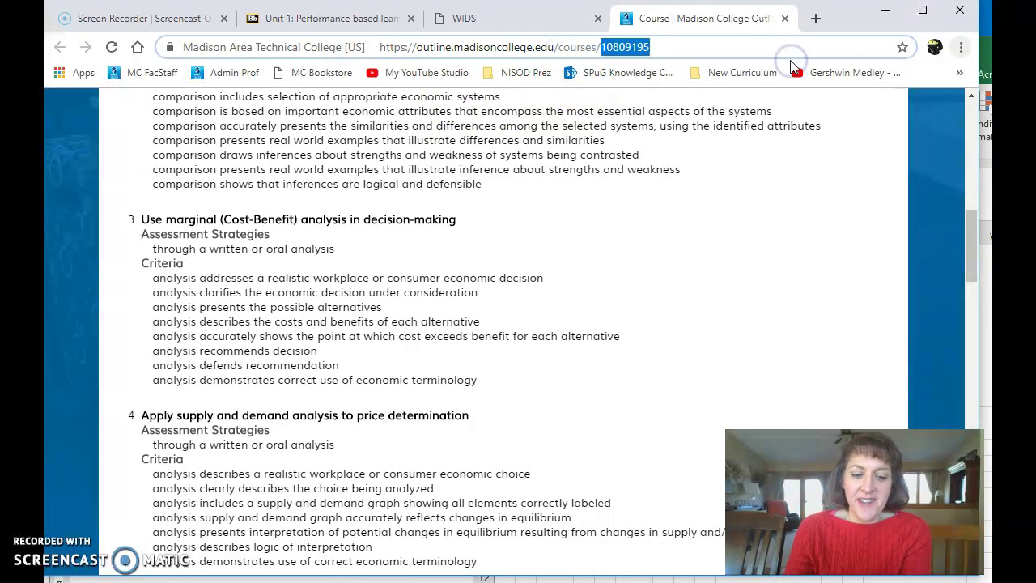
key(BackSpace)
key(BackSpace)
key(BackSpace)
key(BackSpace)
key(BackSpace)
key(BackSpace)
key(BackSpace)
key(BackSpace)
key(BackSpace)
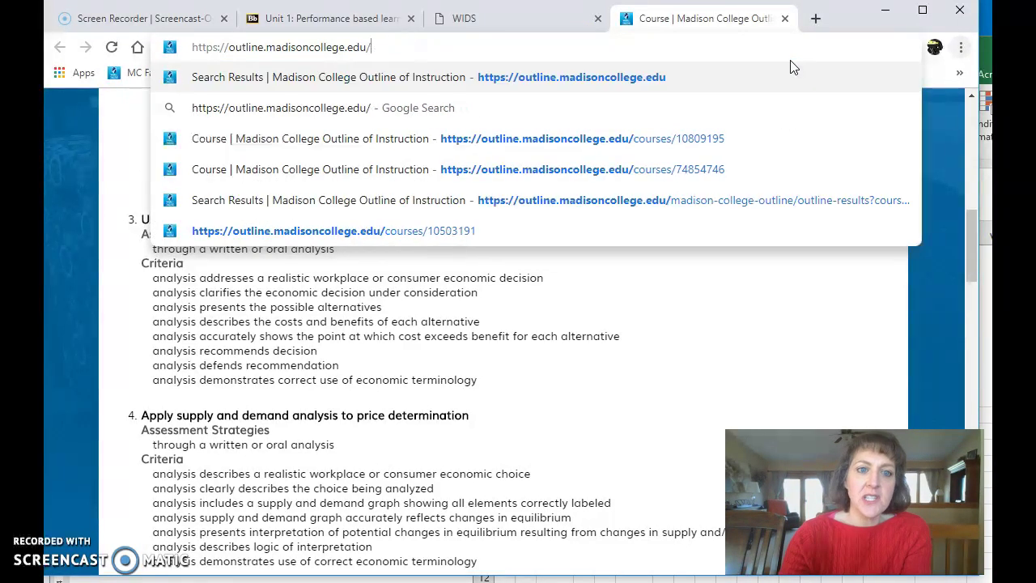
key(Return)
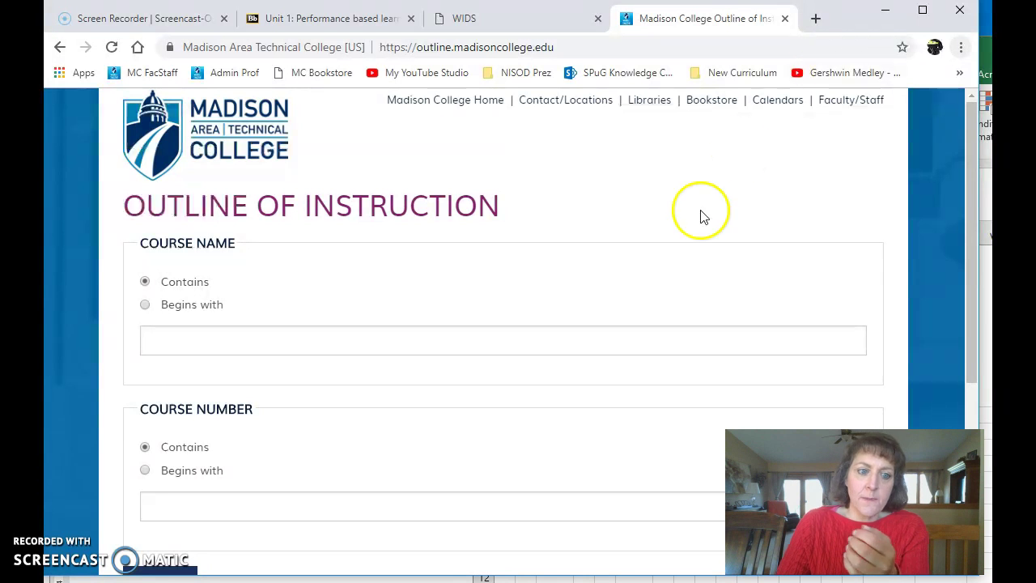
- Search the Outline of Instruction site for course number 10809195, open the Economics outline and select its web address
click(233, 503)
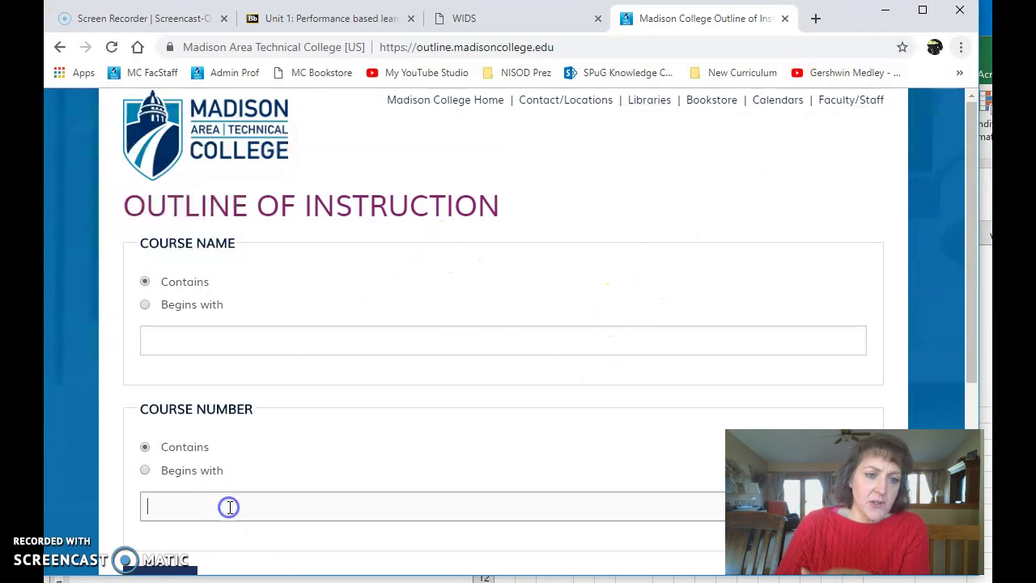
key(ctrl+v)
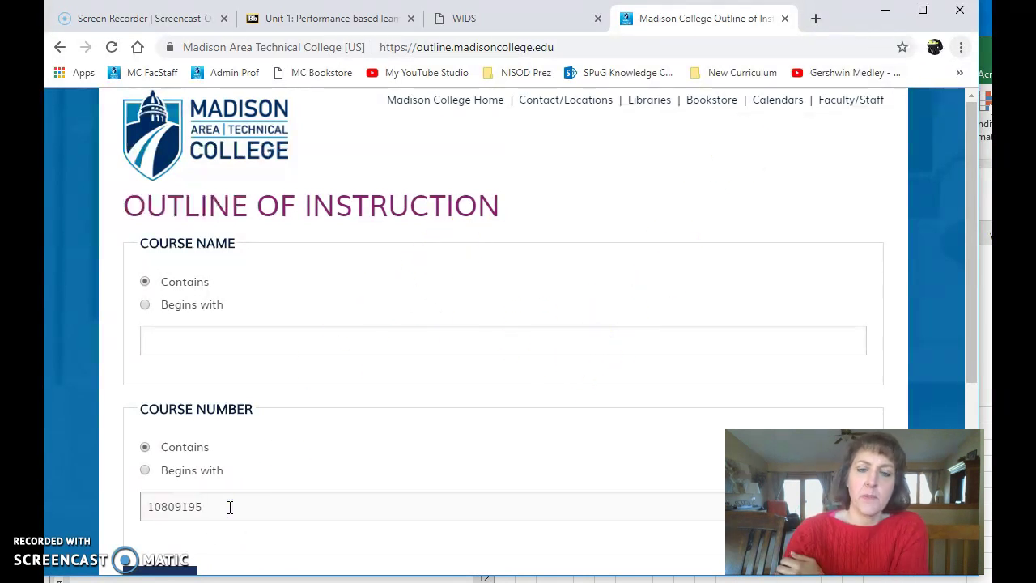
key(Return)
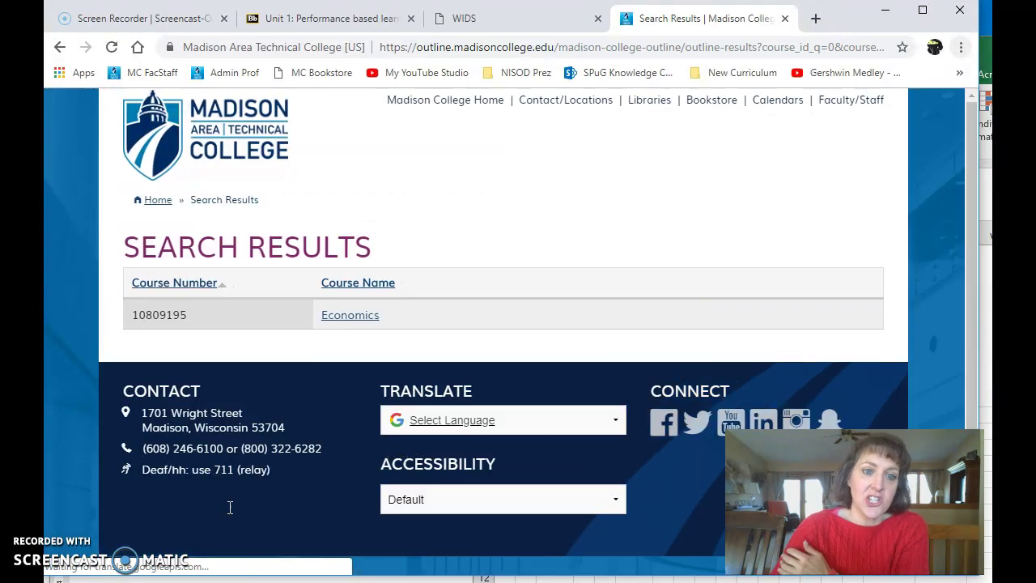
click(354, 321)
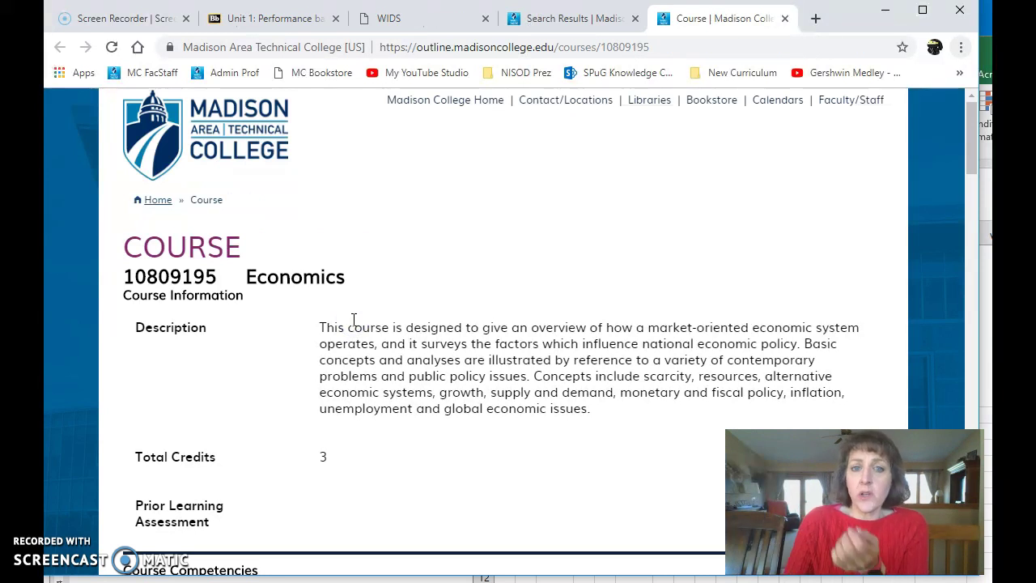
click(693, 47)
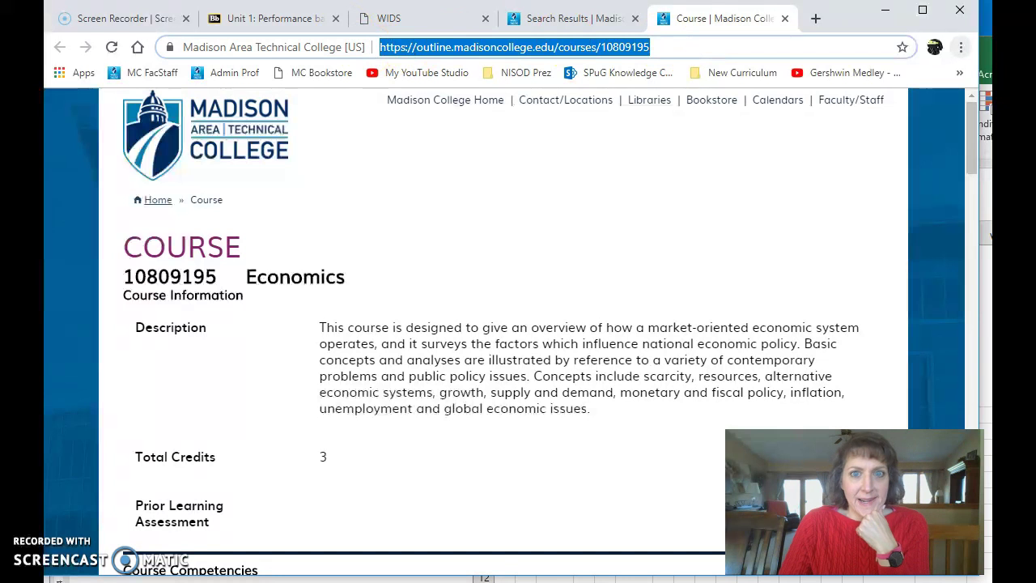
- Return to the Unit 1 page in Blackboard, then switch to the CDA_Gradebook workbook in Excel to check the LP1 Outline of Instruction points
click(255, 20)
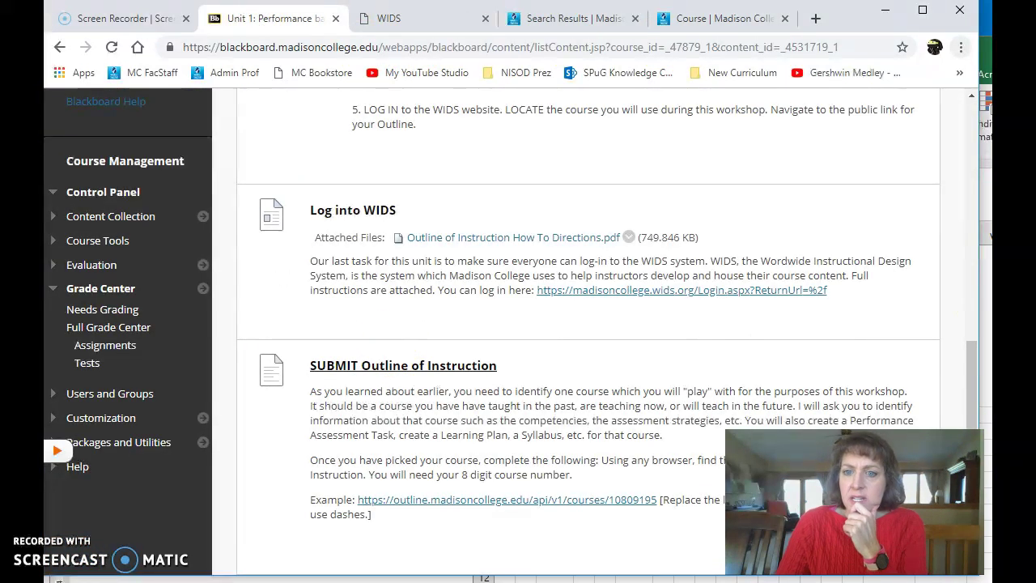
click(986, 243)
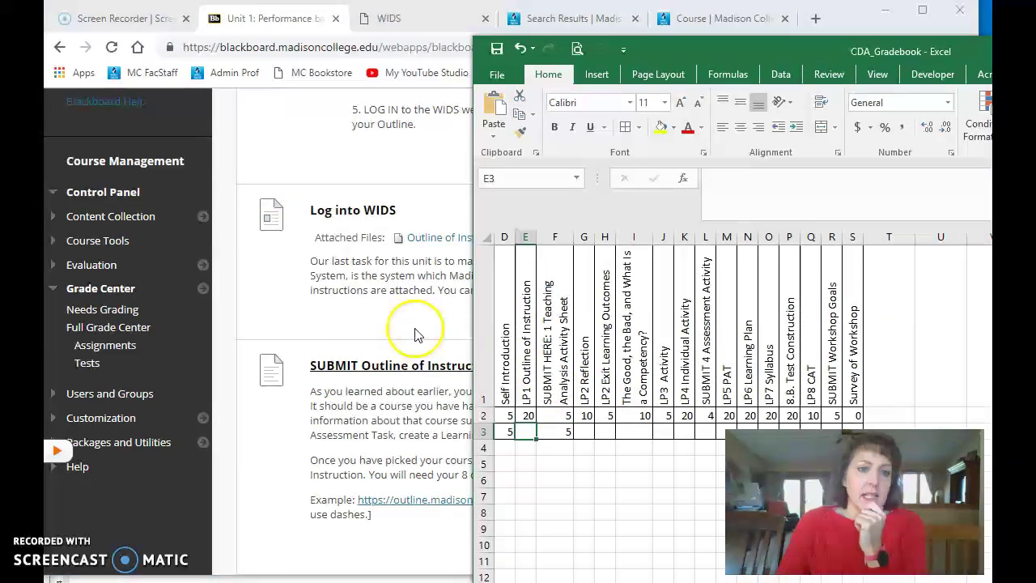
- Switch back to Blackboard, open Unit 2: Exit learning outcomes from the assignments and examine its activities and submission items
click(346, 288)
scroll(273, 293, up, 5)
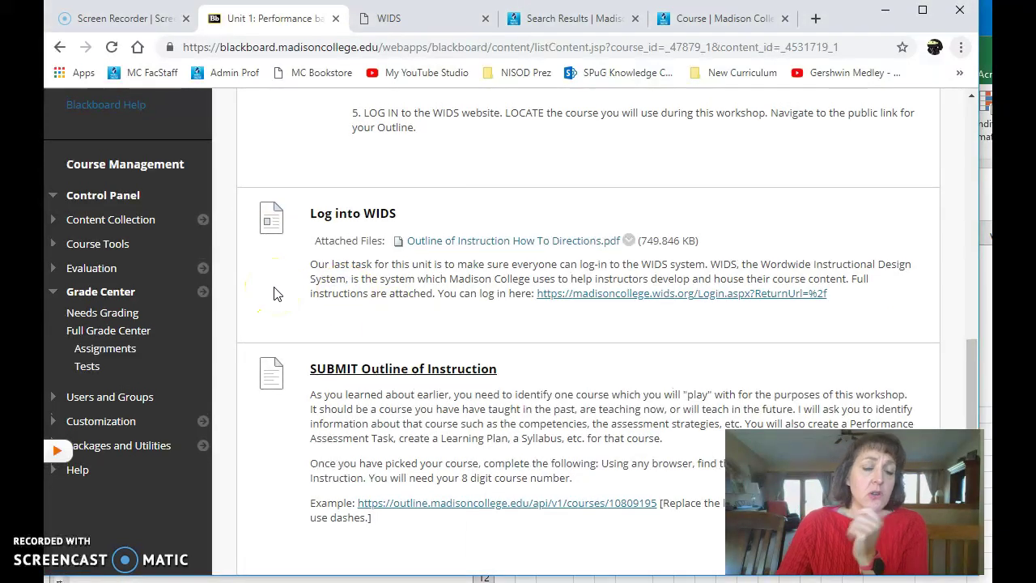
scroll(273, 293, up, 1)
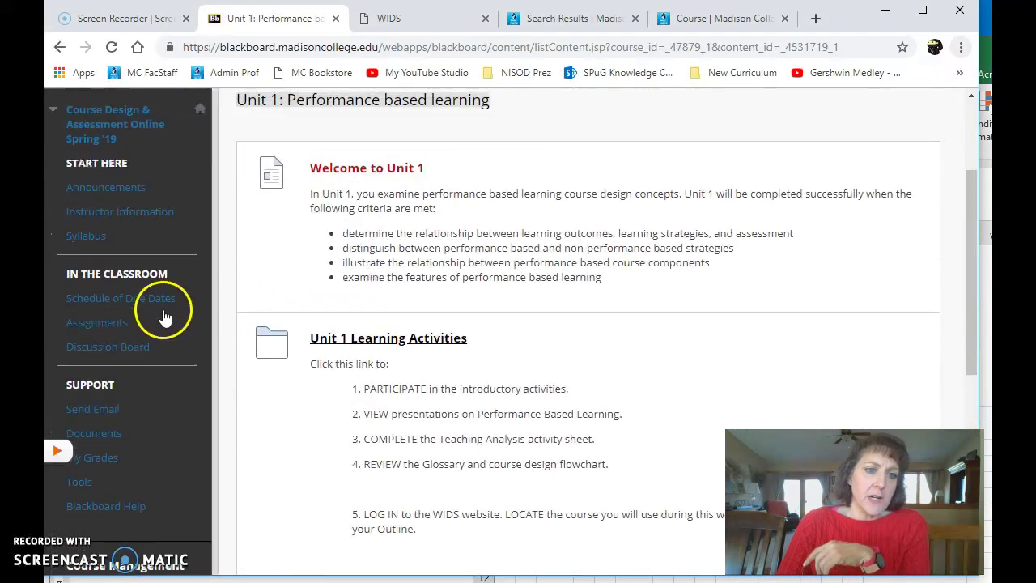
click(97, 323)
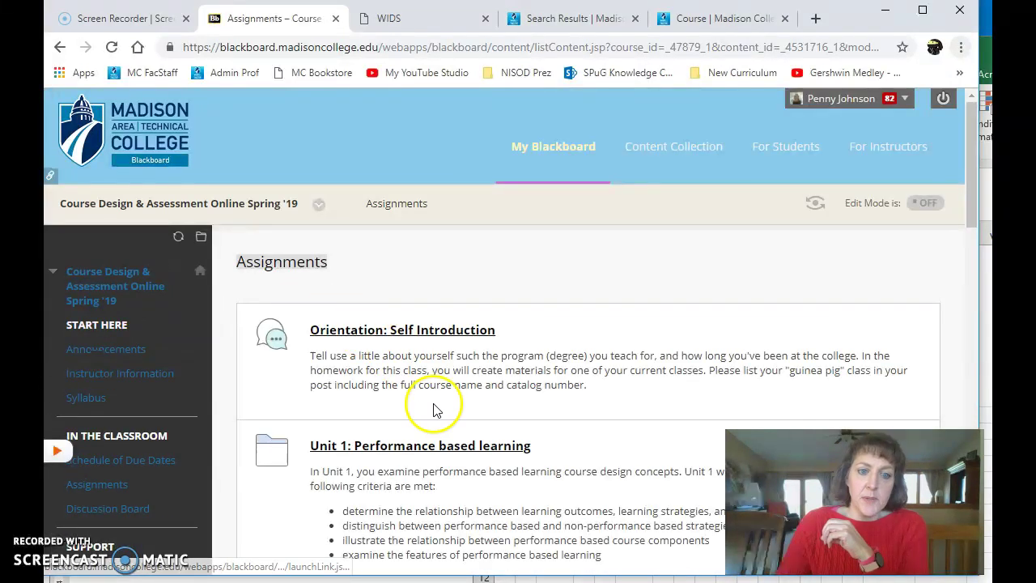
scroll(432, 404, down, 4)
click(421, 381)
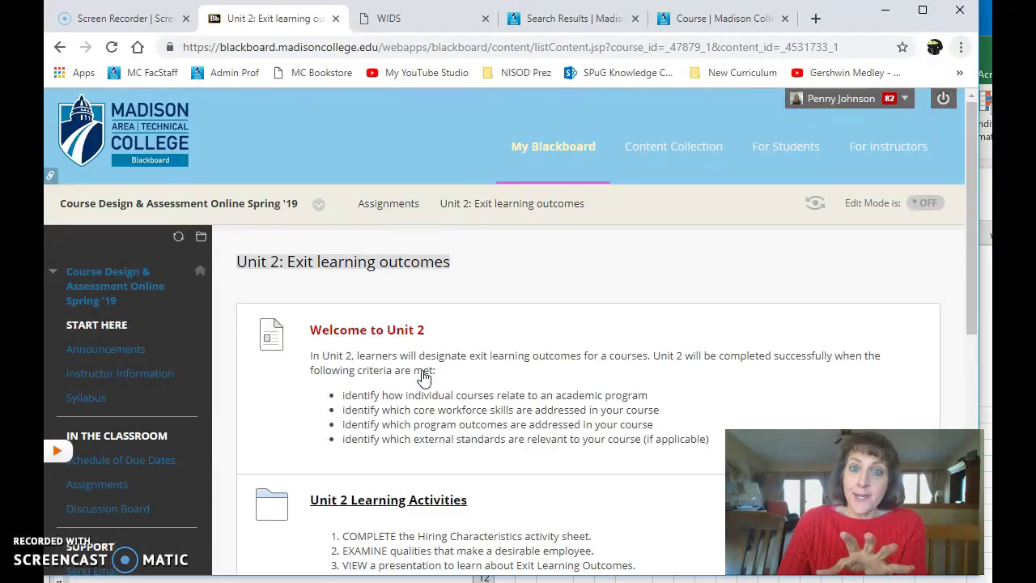
scroll(509, 401, down, 6)
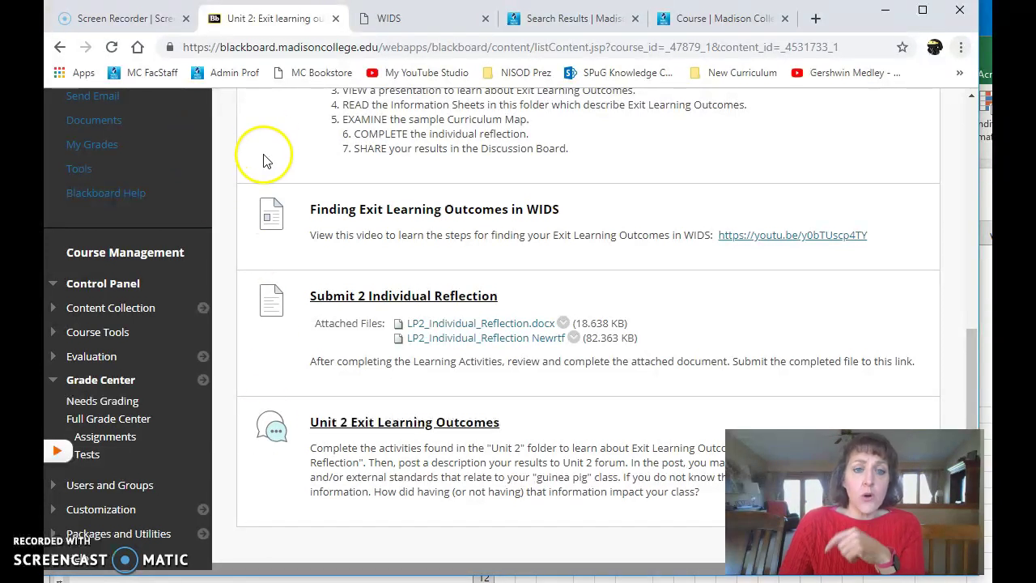
- Switch to WIDS, open the approved Economics project 10809195 and view its Linked Core Workforce Skills under the course competencies
click(386, 14)
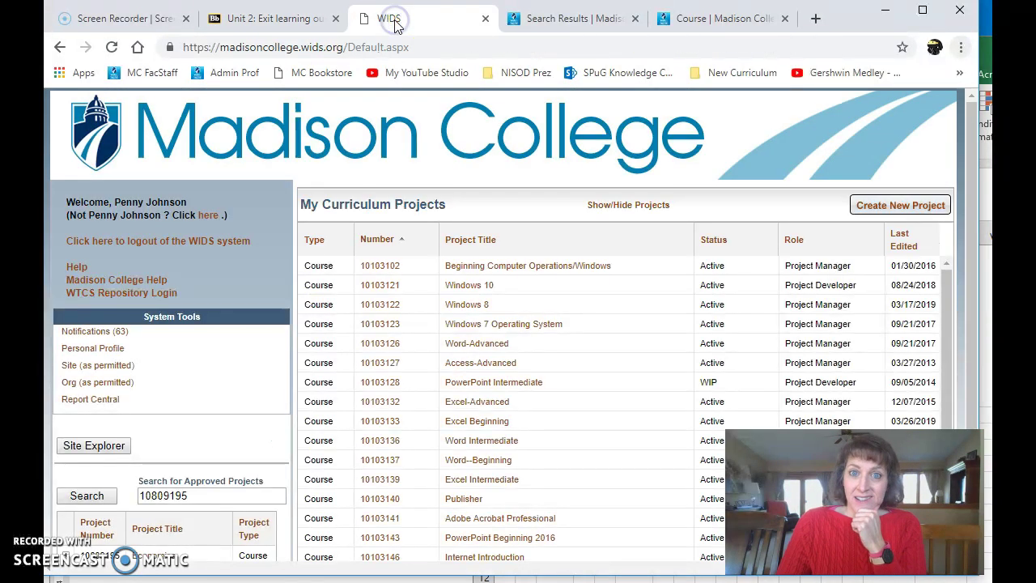
double_click(161, 495)
click(203, 496)
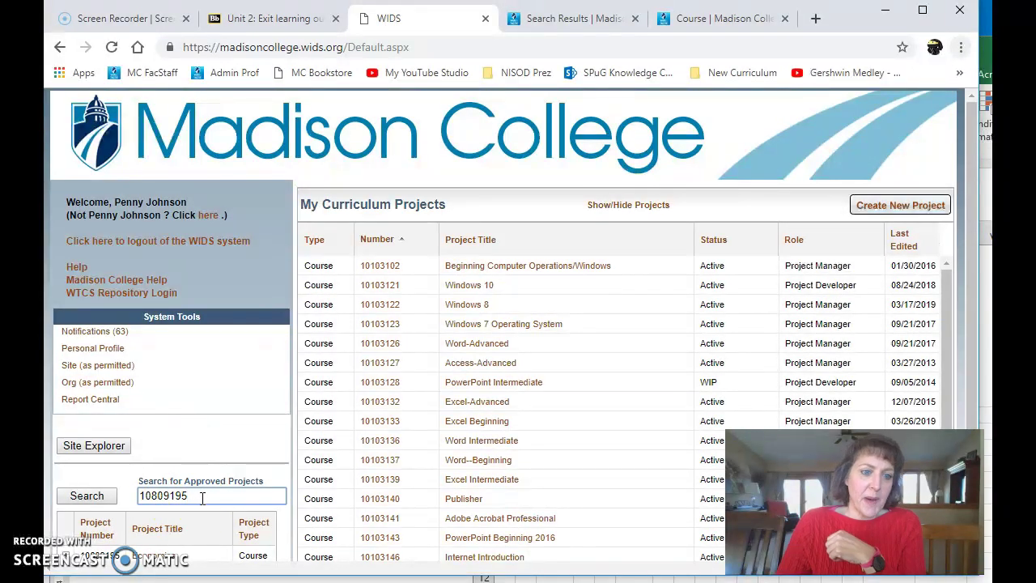
click(387, 253)
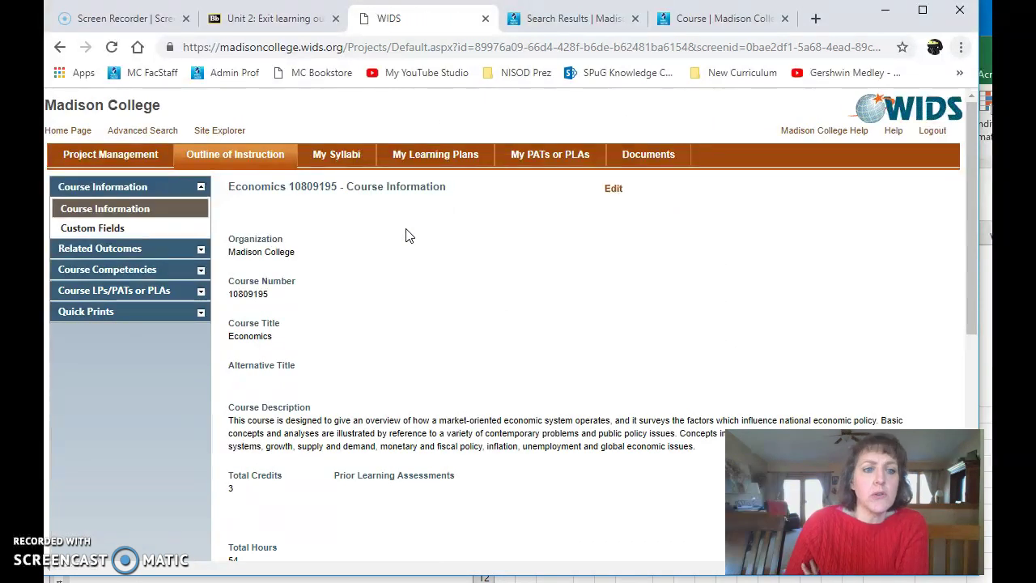
click(117, 270)
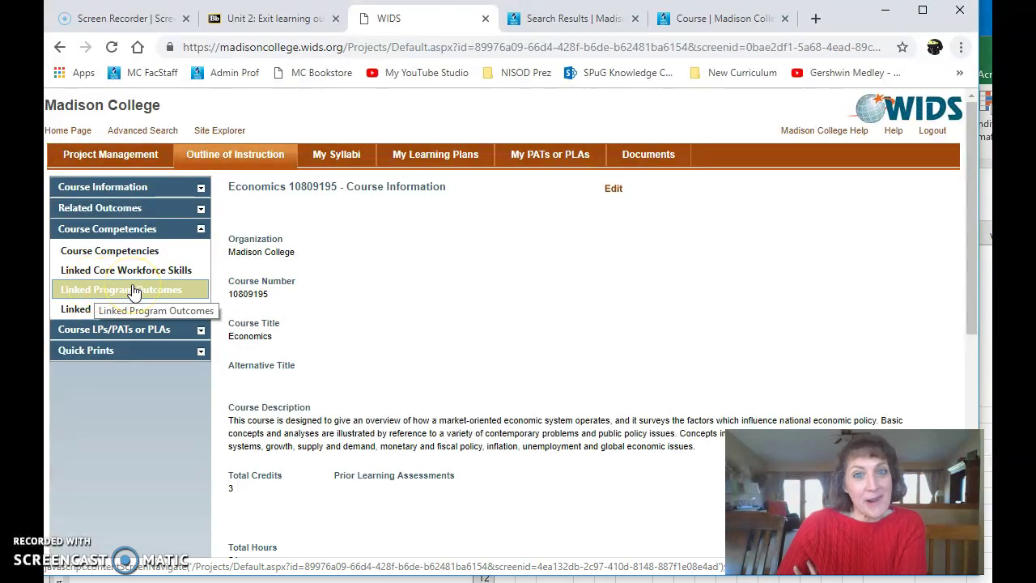
click(114, 273)
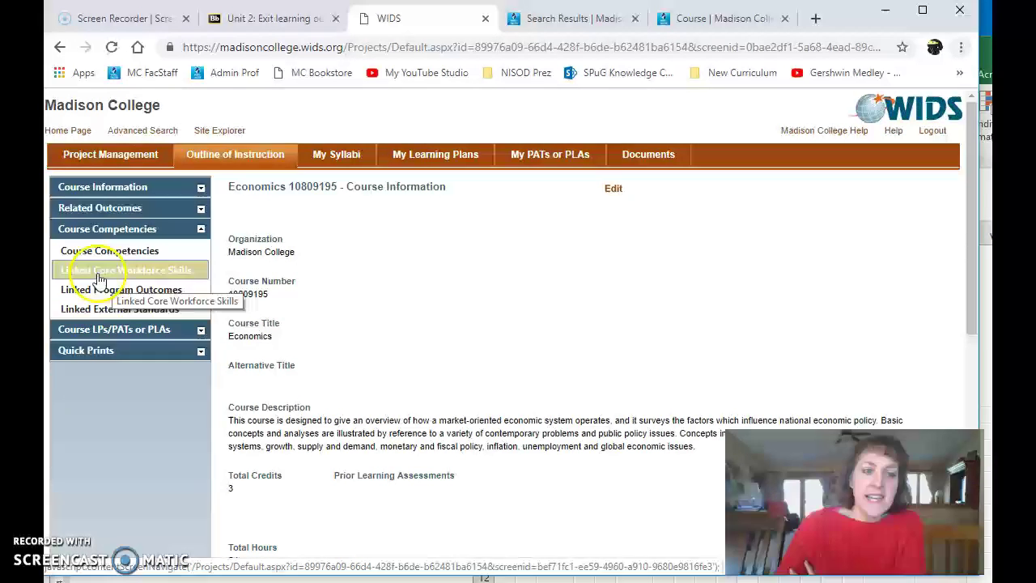
click(98, 279)
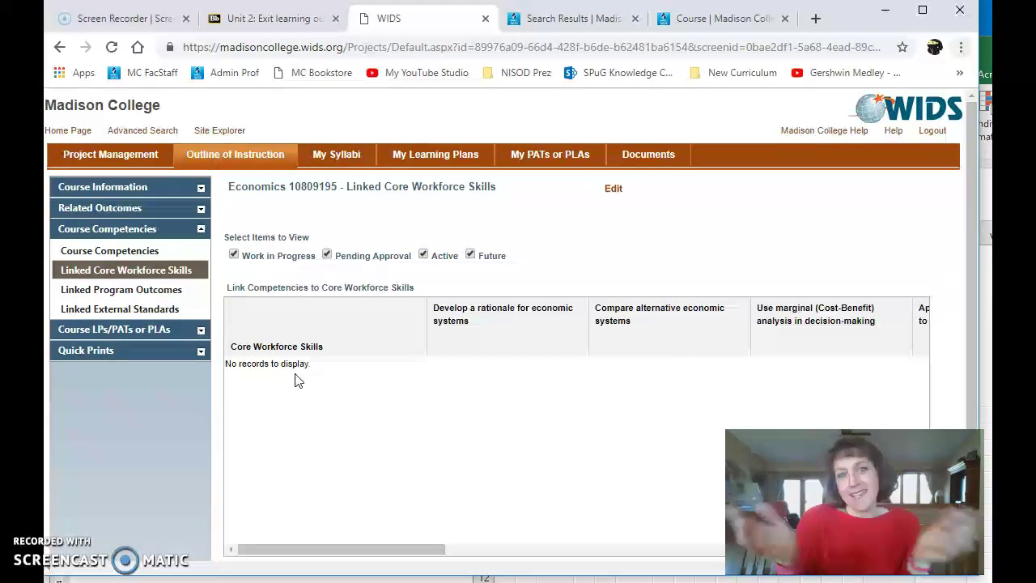
- Compare the Unit 2 submission items in Blackboard with the LP2 point columns in the Excel gradebook
click(253, 24)
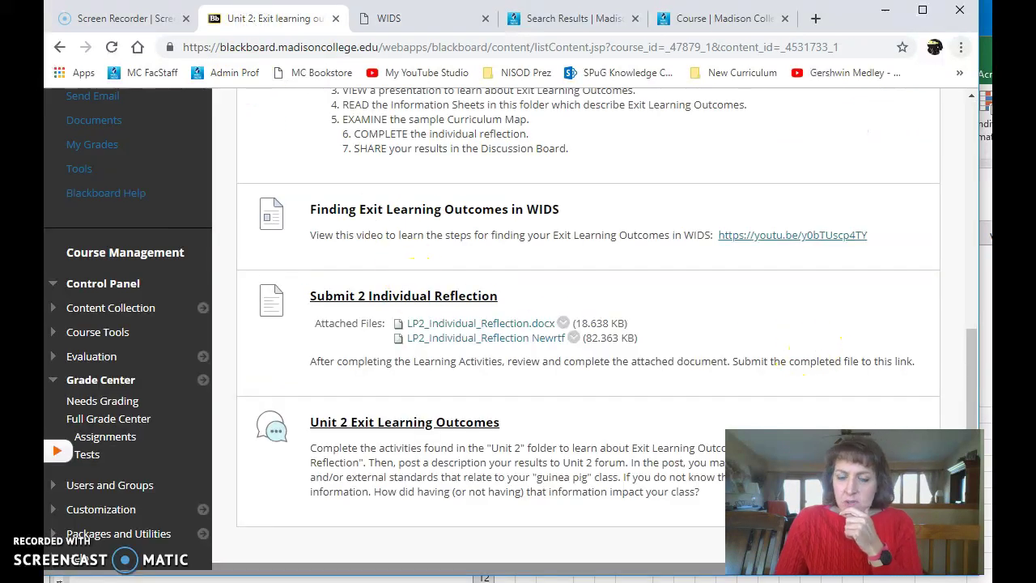
click(984, 359)
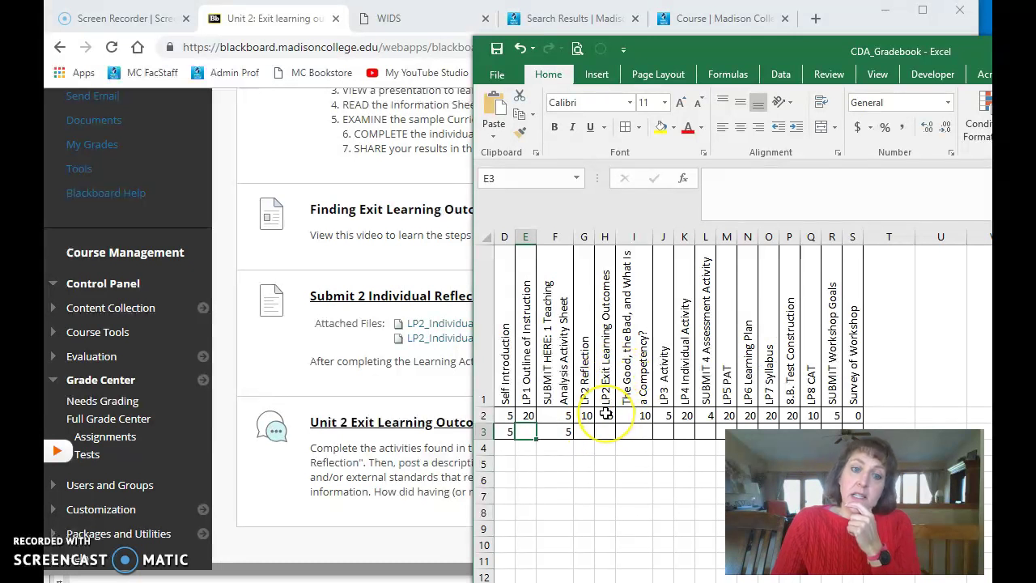
click(411, 251)
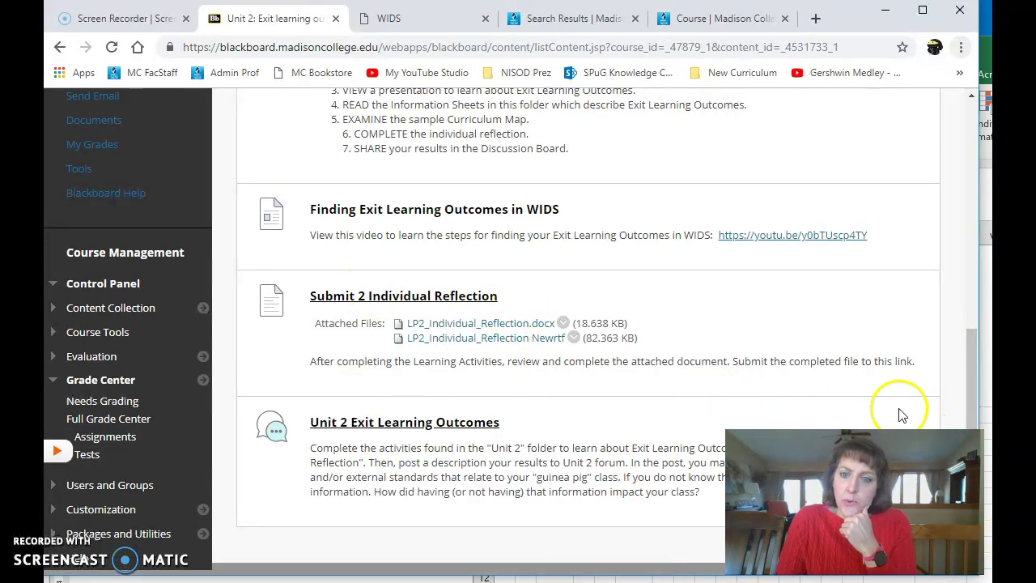
key(alt+Tab)
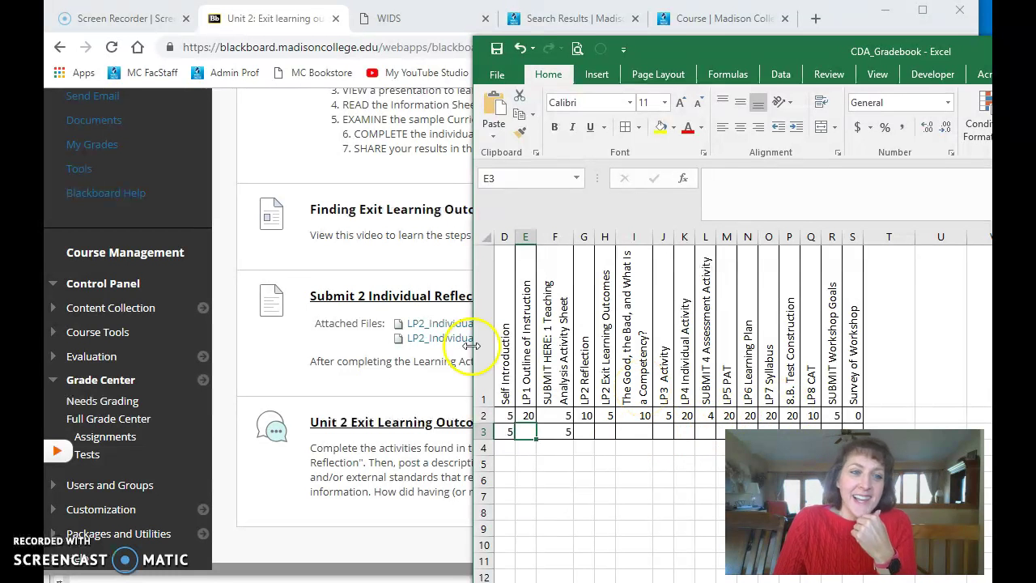
- Return to Blackboard, open Unit 3: Competencies from the assignments and examine its learning activities and individual activity submission
click(344, 166)
scroll(353, 170, up, 3)
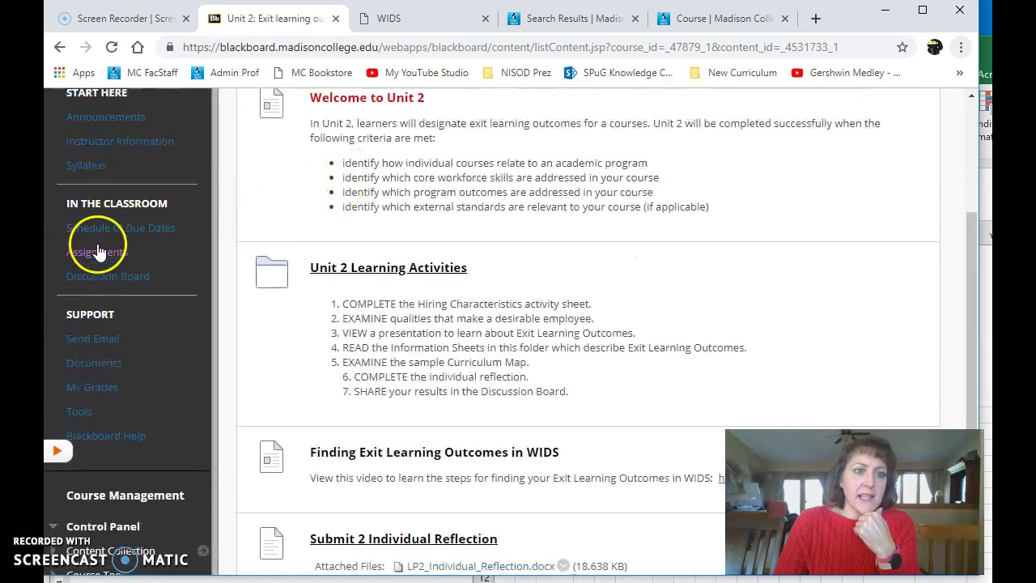
click(97, 251)
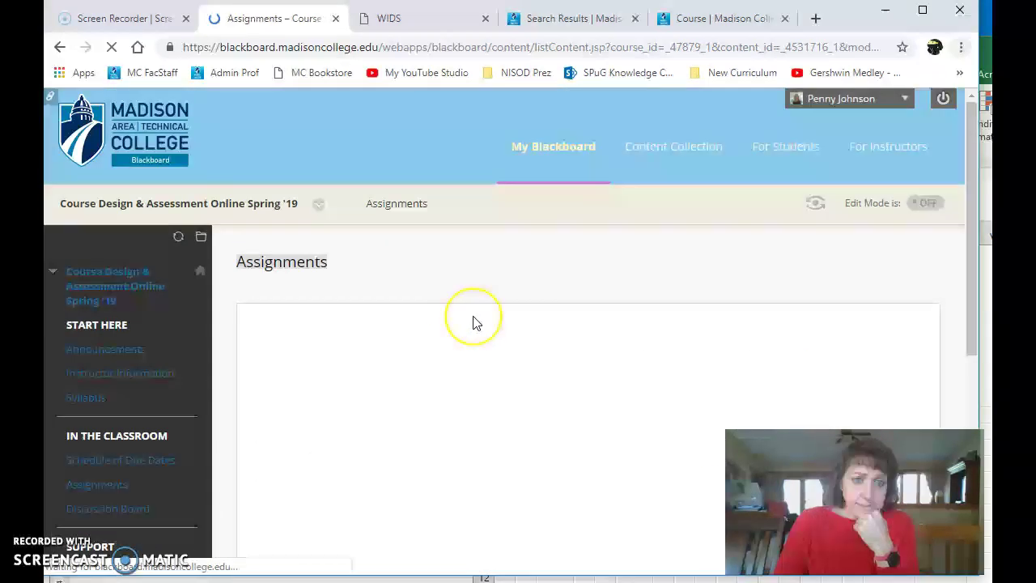
scroll(474, 316, down, 5)
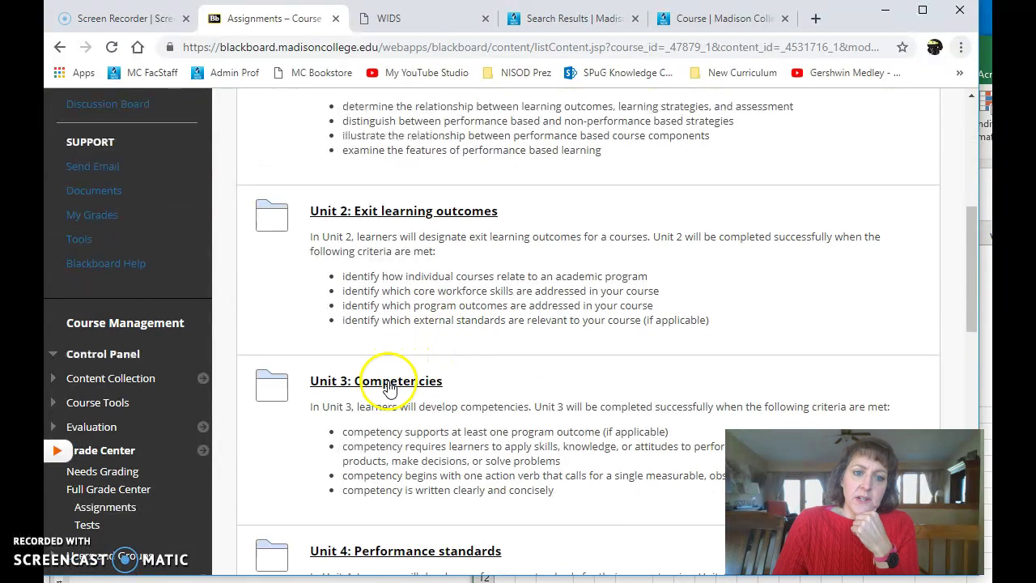
click(394, 382)
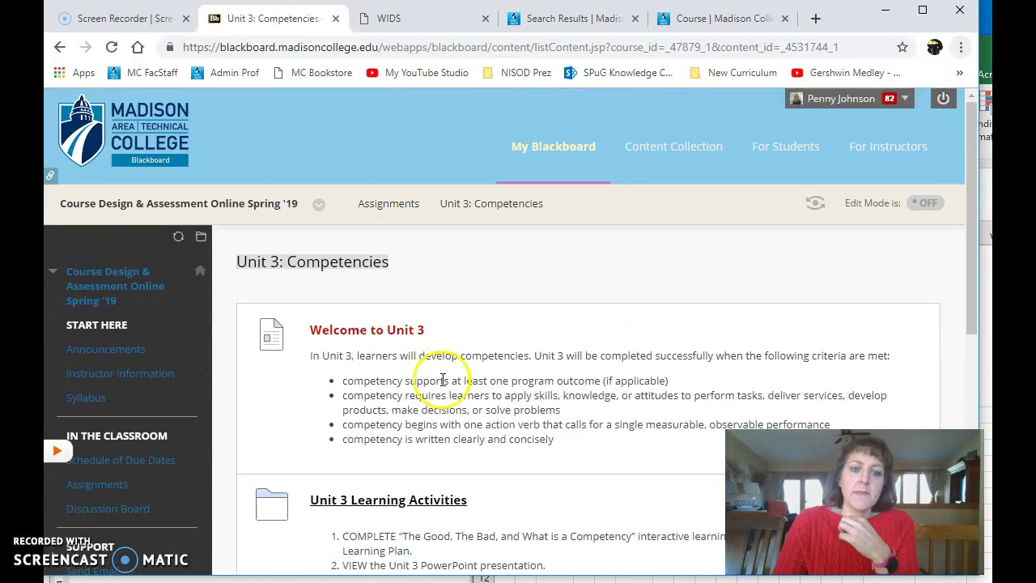
scroll(510, 380, down, 2)
scroll(518, 390, down, 1)
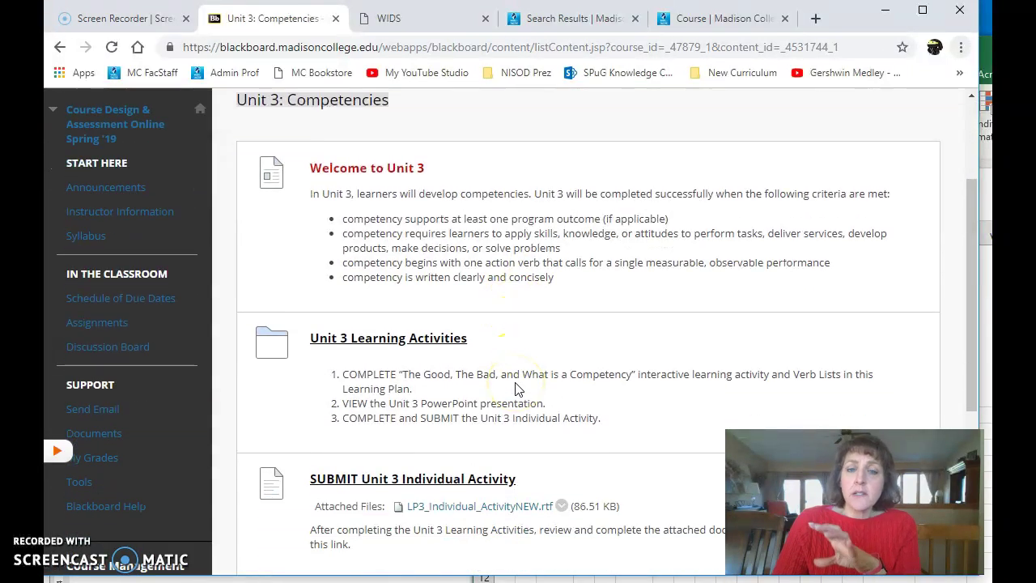
- Open the Unit 3 Learning Activities and examine the competency activity, the Verb Lists and the Intro to Unit 3 presentation materials
scroll(518, 389, down, 1)
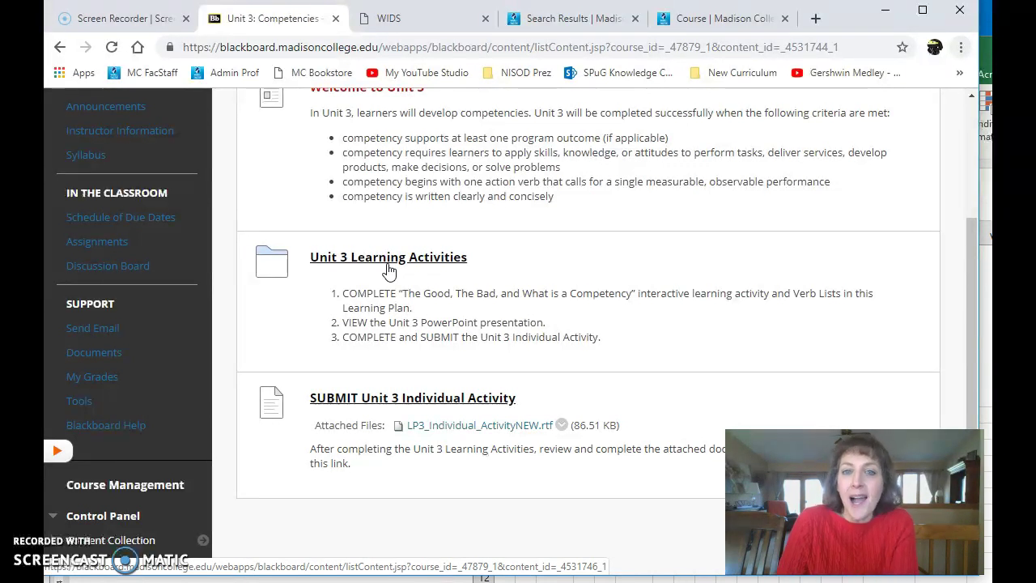
click(344, 261)
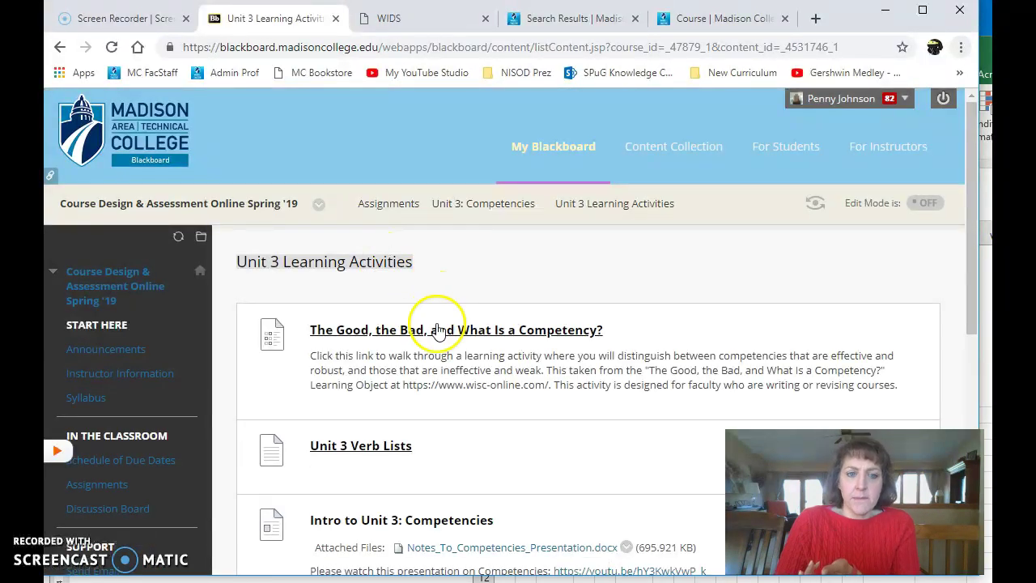
scroll(495, 449, down, 3)
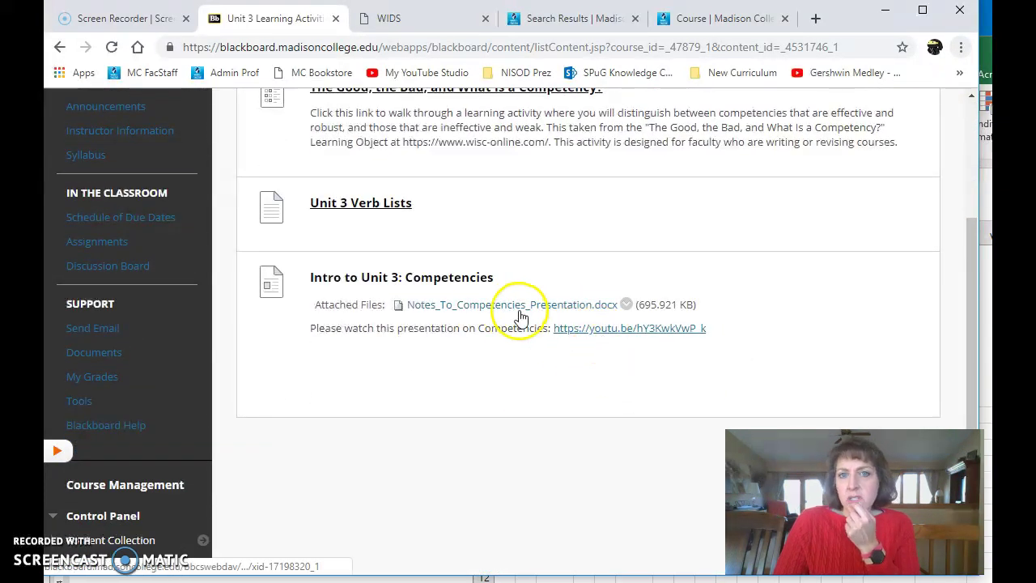
click(389, 208)
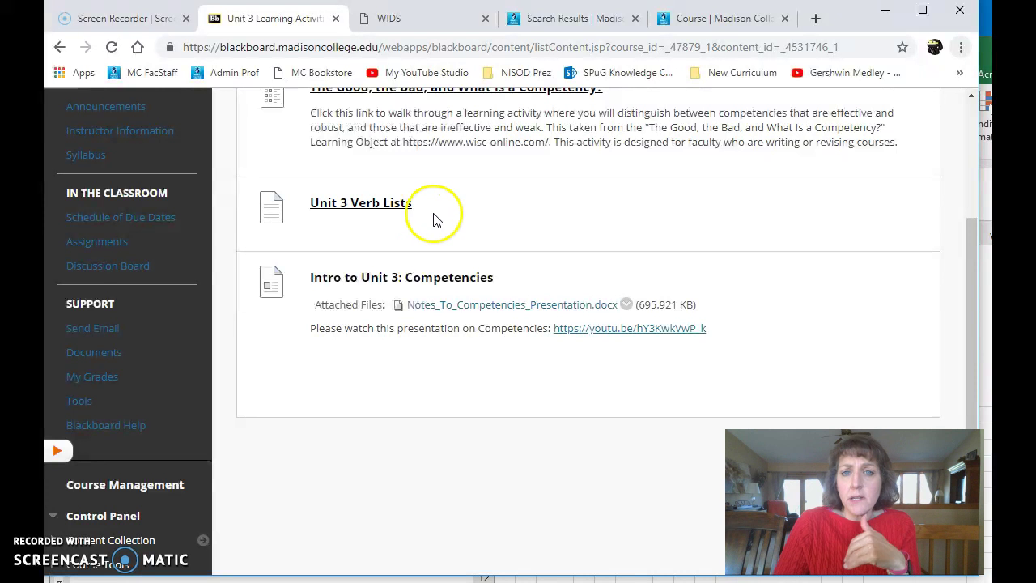
scroll(485, 200, up, 1)
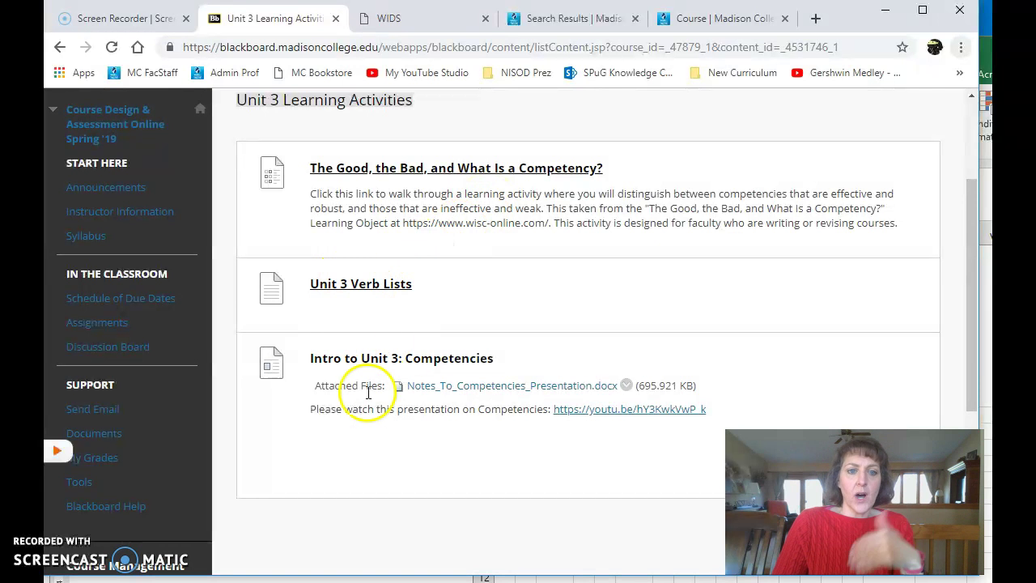
scroll(515, 354, up, 1)
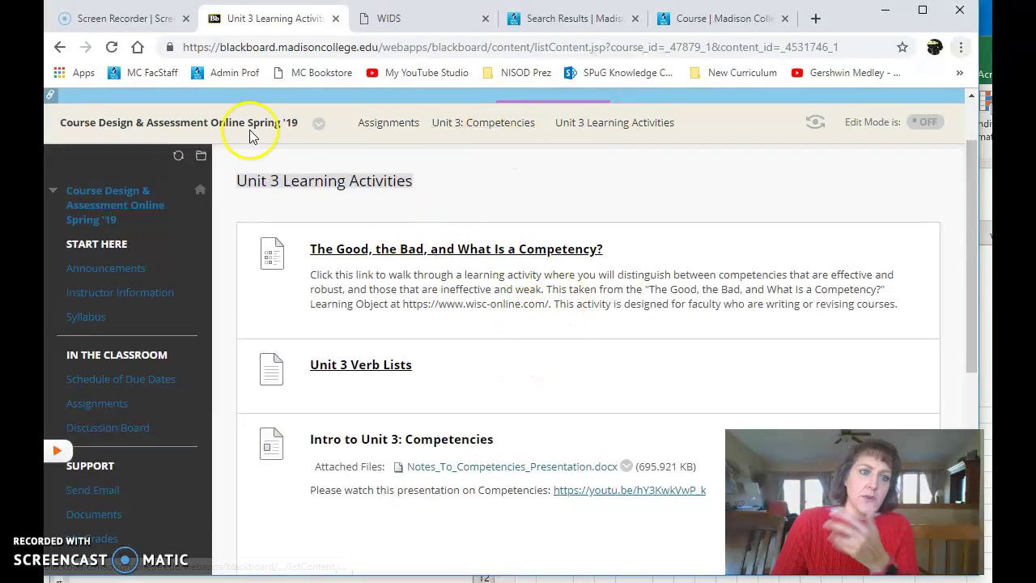
- Go back to the Unit 3: Competencies page to view its individual activity submission, and return to the course assignments
click(61, 49)
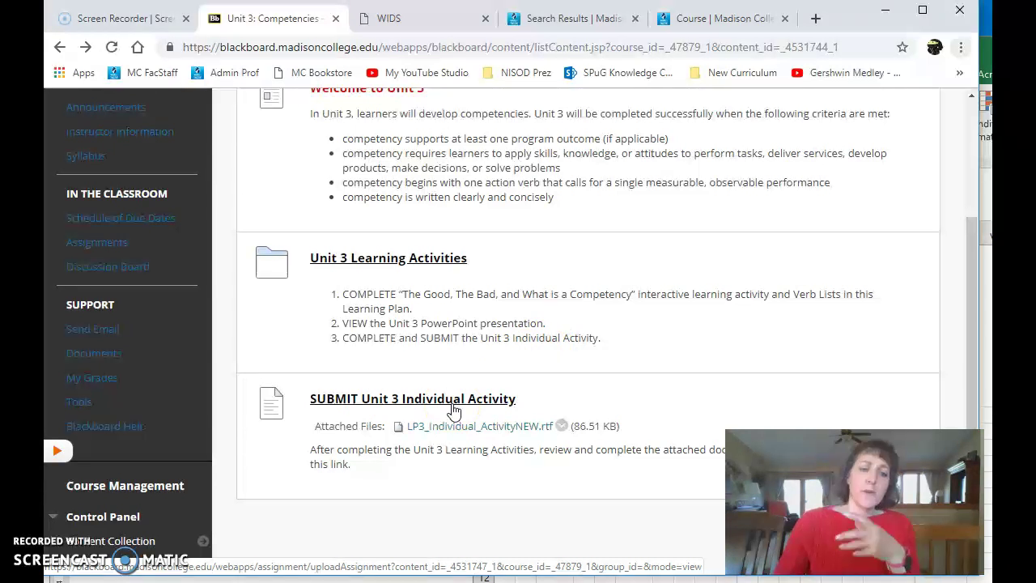
click(110, 246)
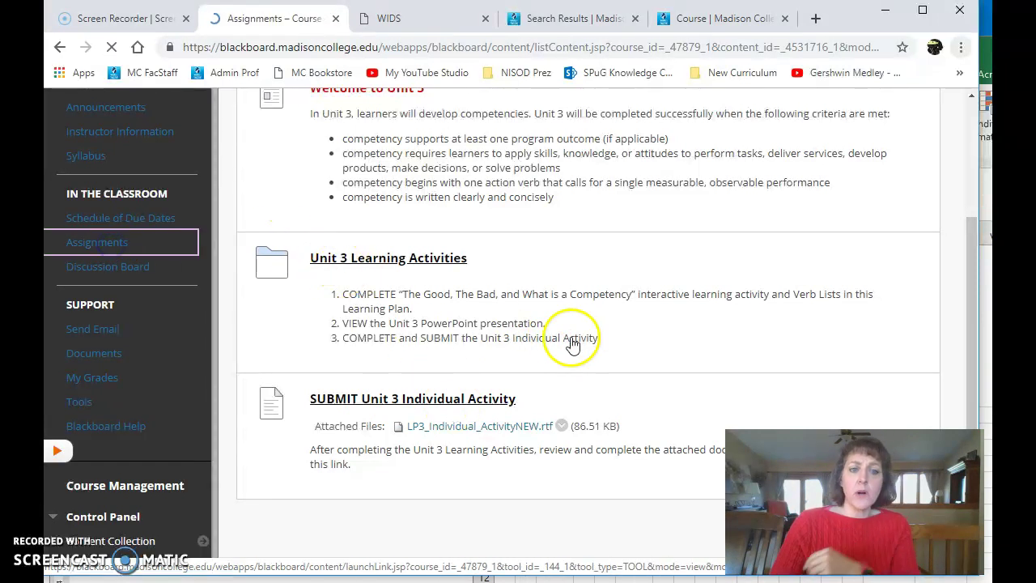